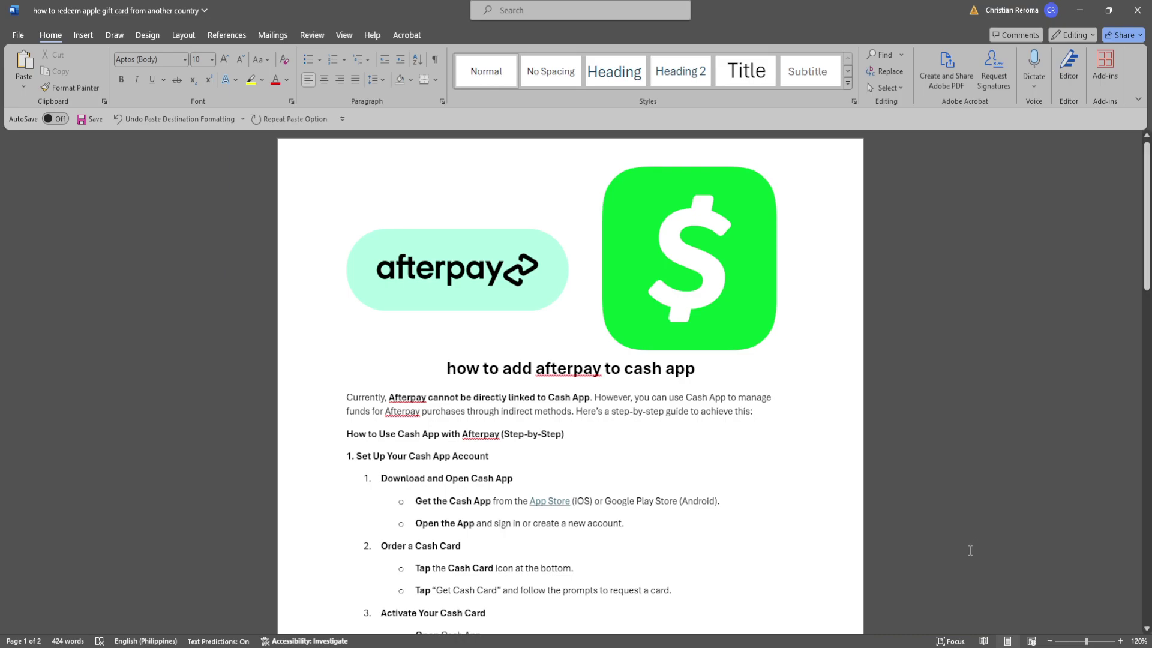
scroll(792, 414, down, 2)
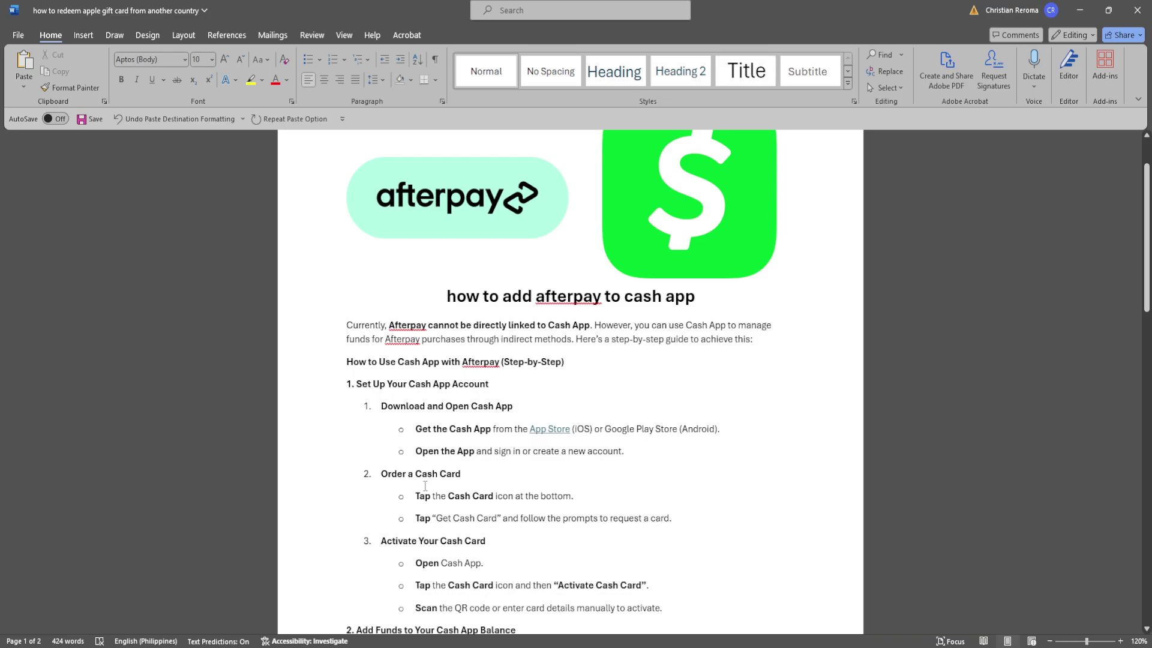
scroll(425, 486, down, 1)
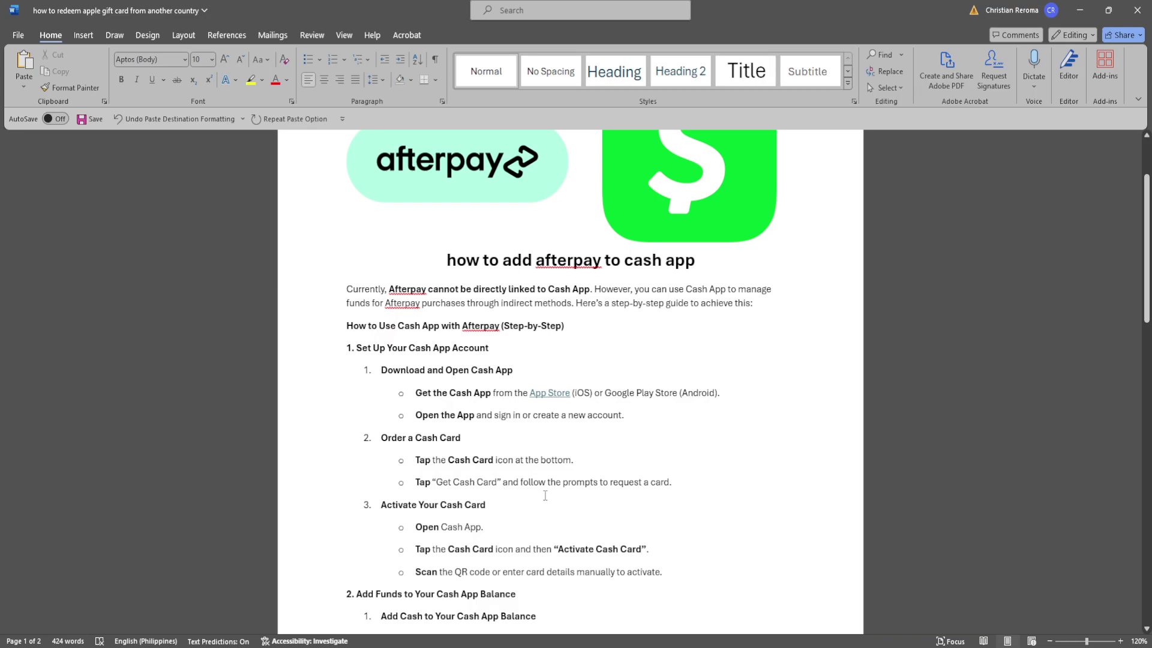
scroll(544, 495, down, 1)
scroll(544, 495, down, 1)
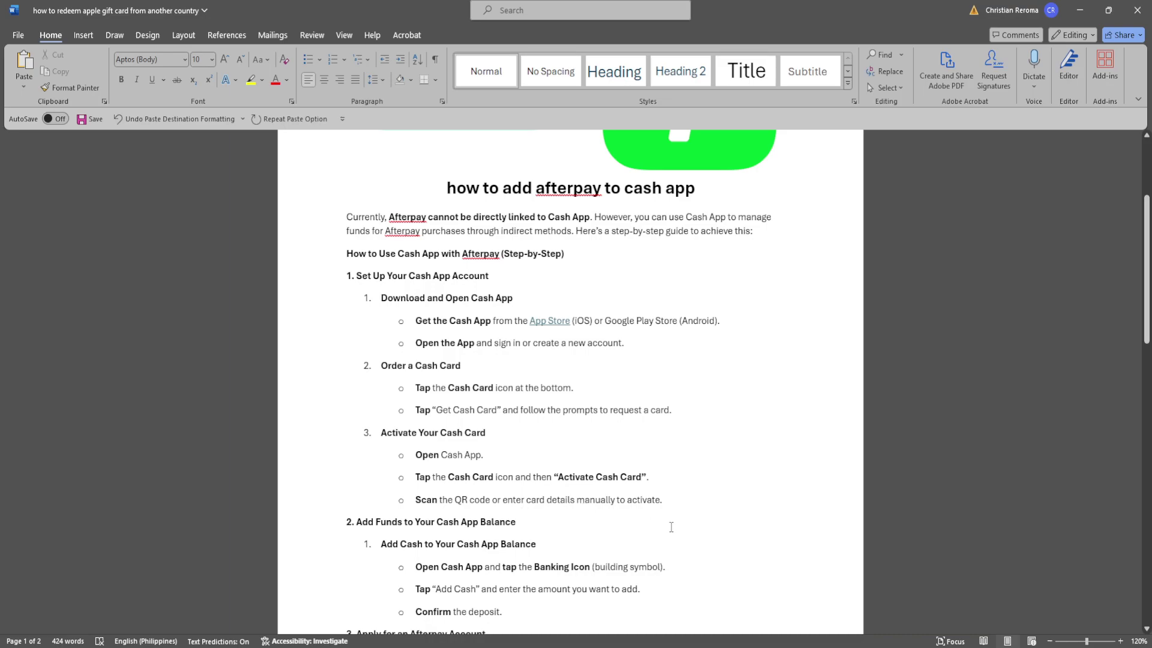
scroll(703, 531, down, 2)
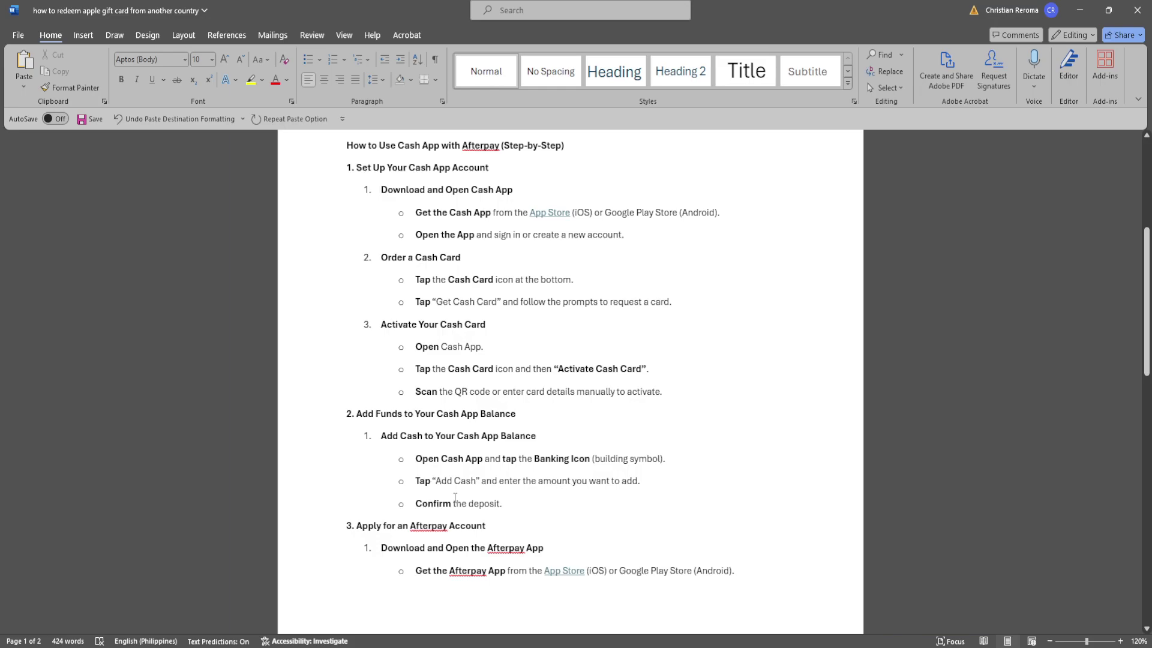
scroll(535, 508, down, 1)
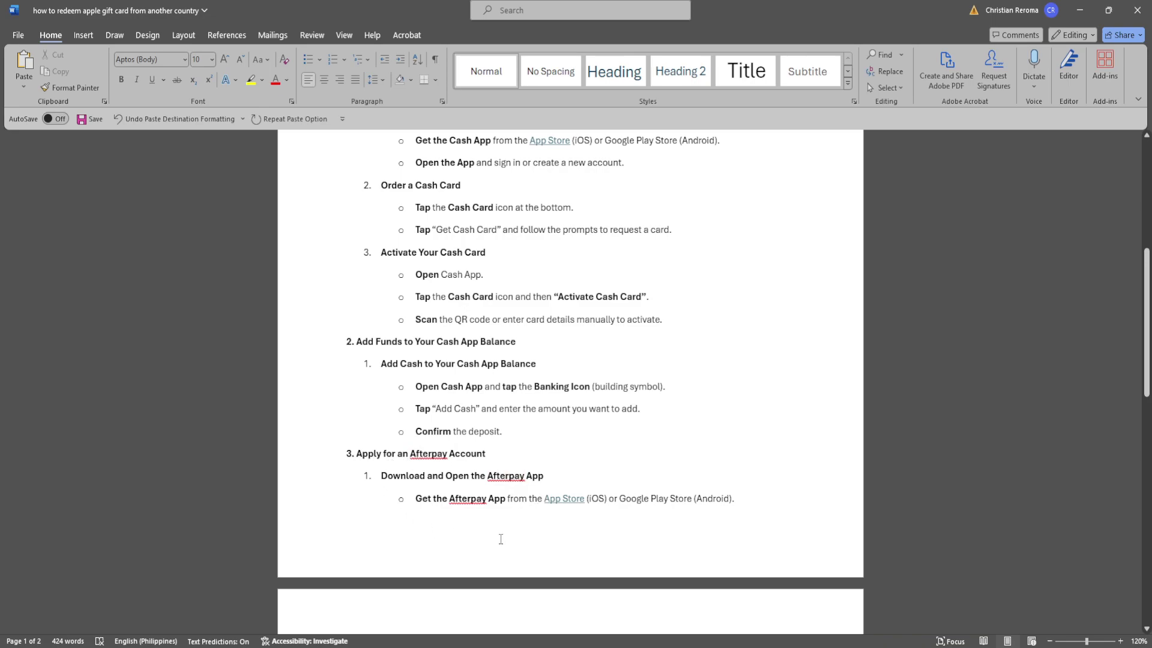
scroll(501, 539, down, 1)
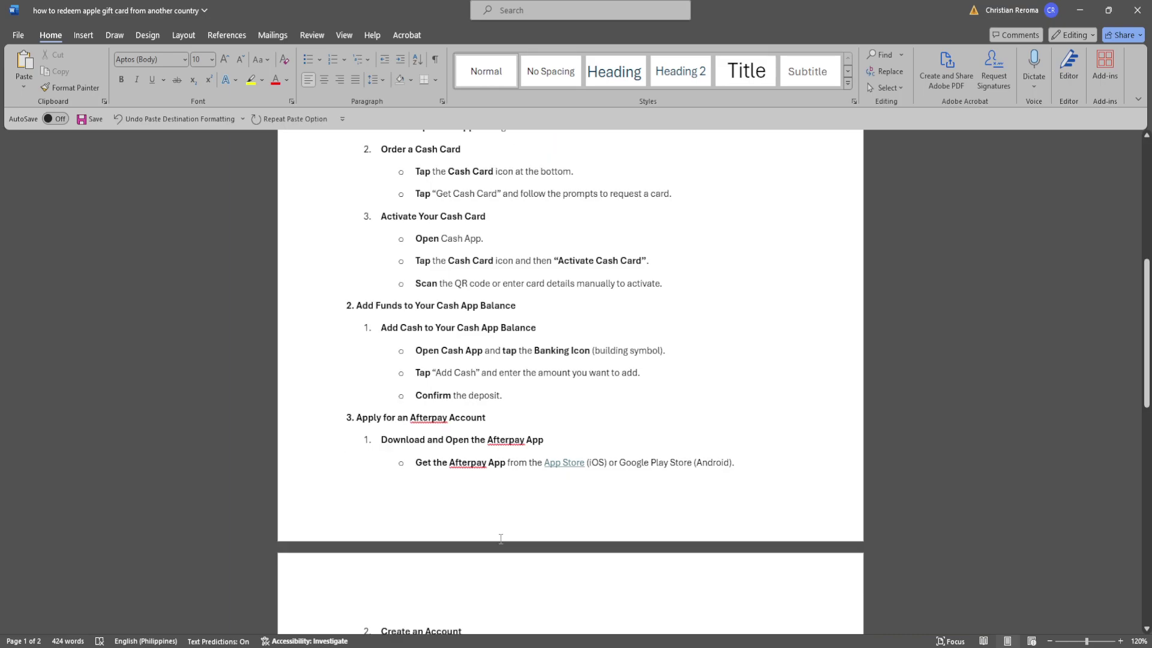
scroll(501, 540, down, 1)
scroll(500, 539, down, 1)
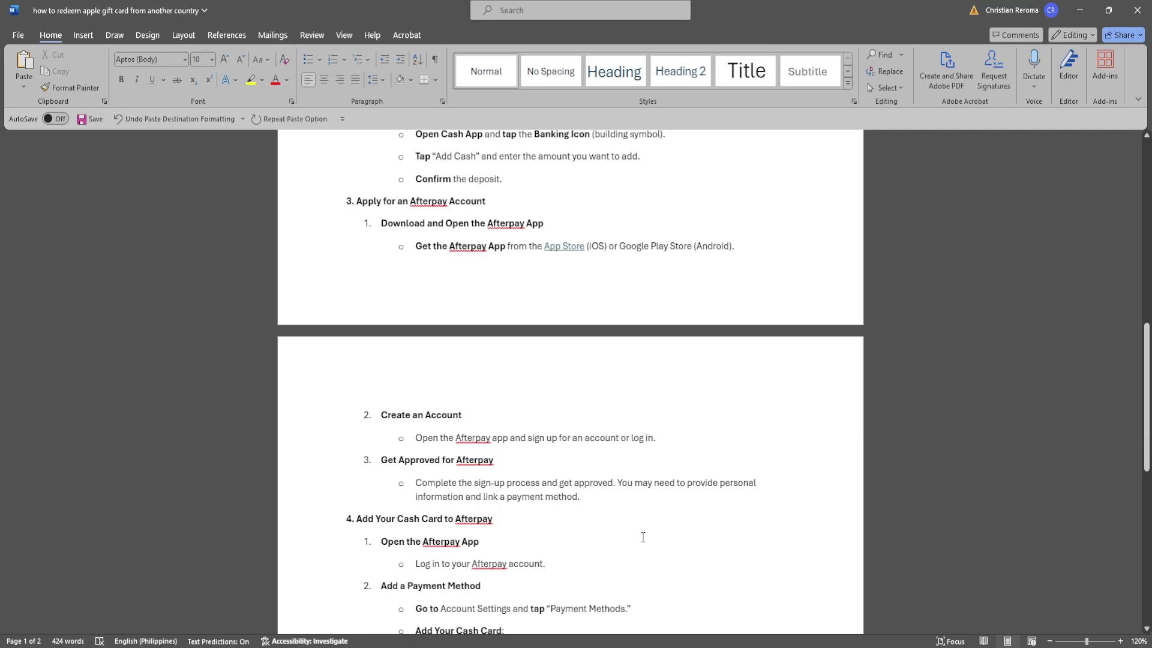
scroll(643, 537, down, 2)
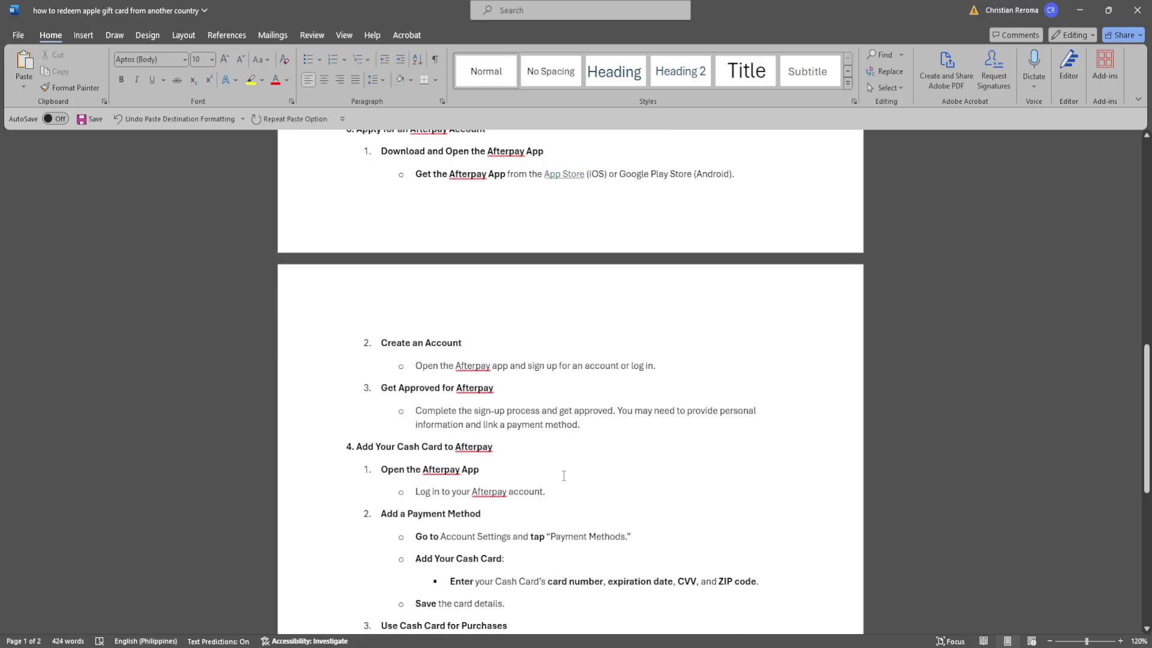
scroll(564, 475, down, 1)
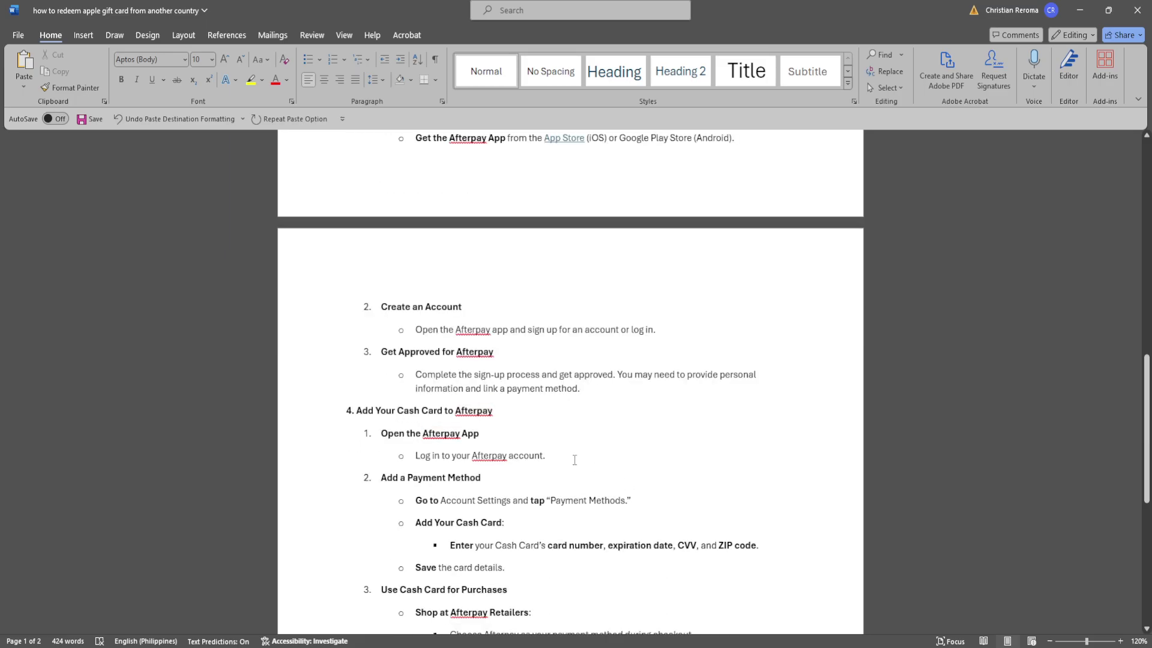
scroll(489, 478, down, 1)
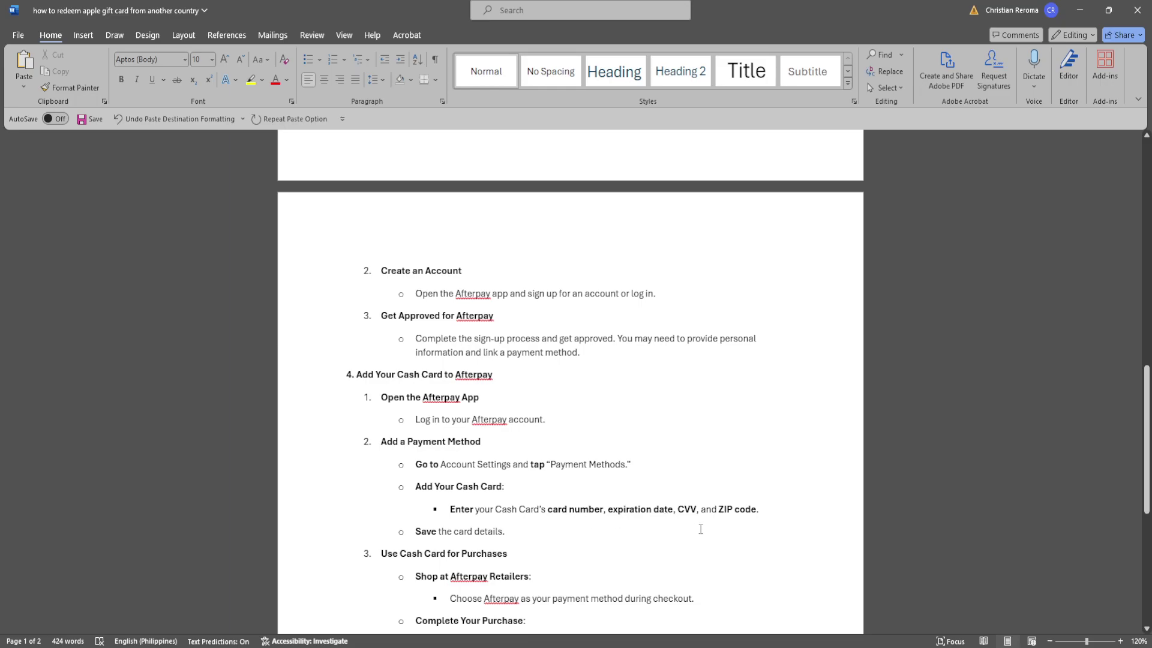
scroll(700, 530, down, 2)
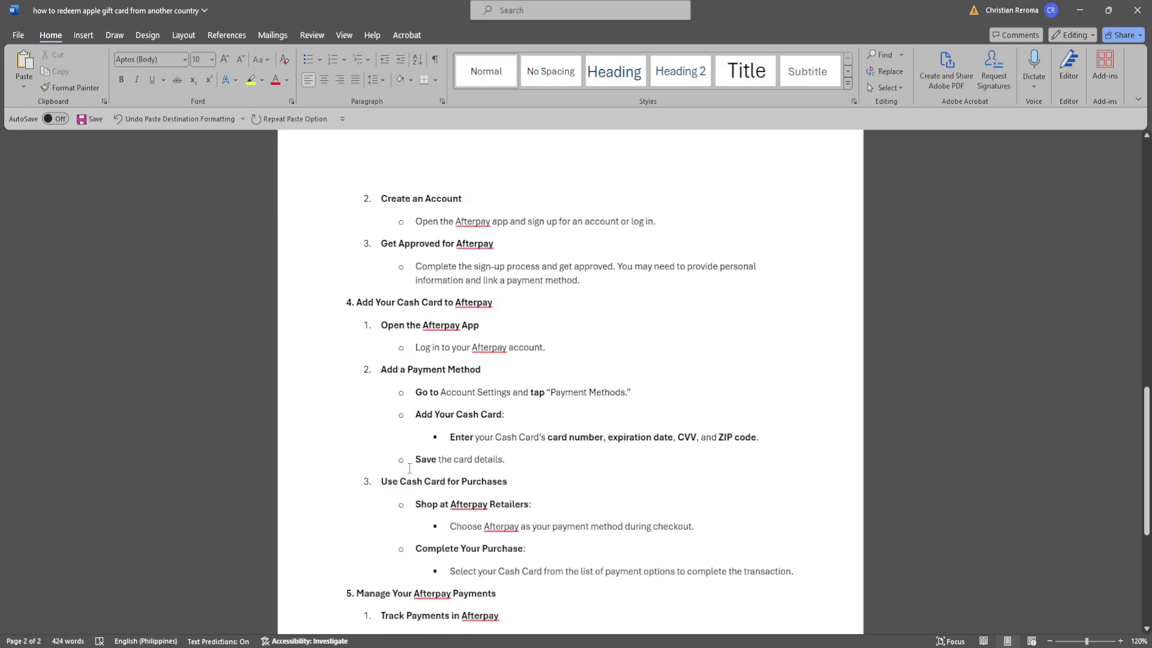
scroll(566, 486, down, 1)
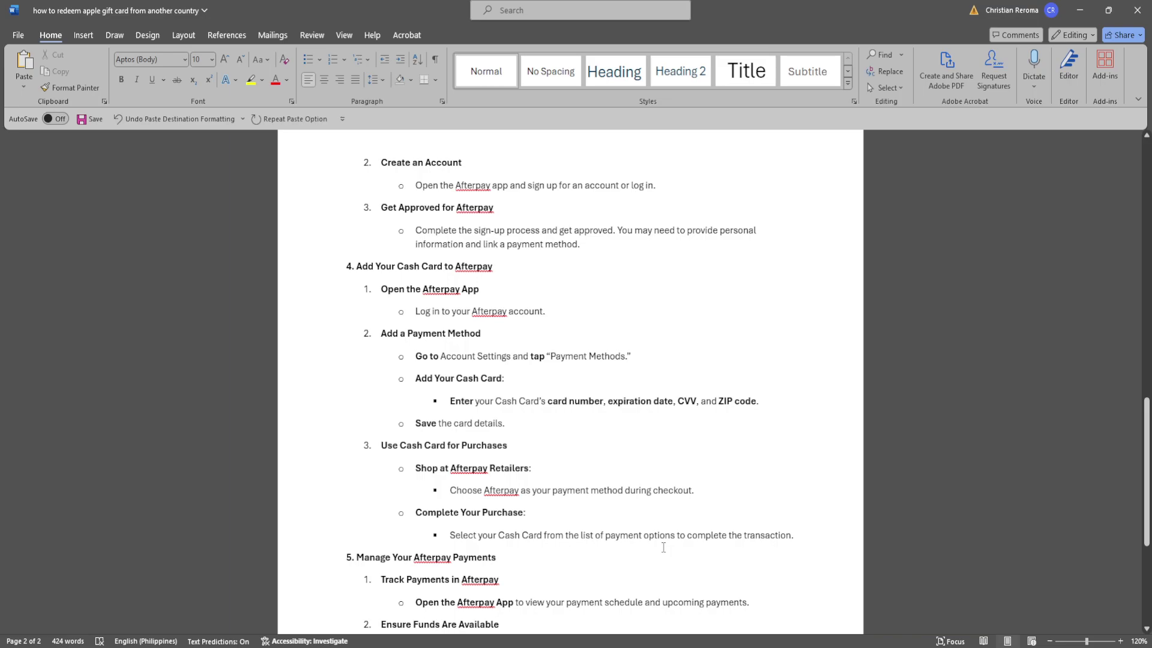
scroll(663, 546, down, 3)
scroll(657, 542, down, 3)
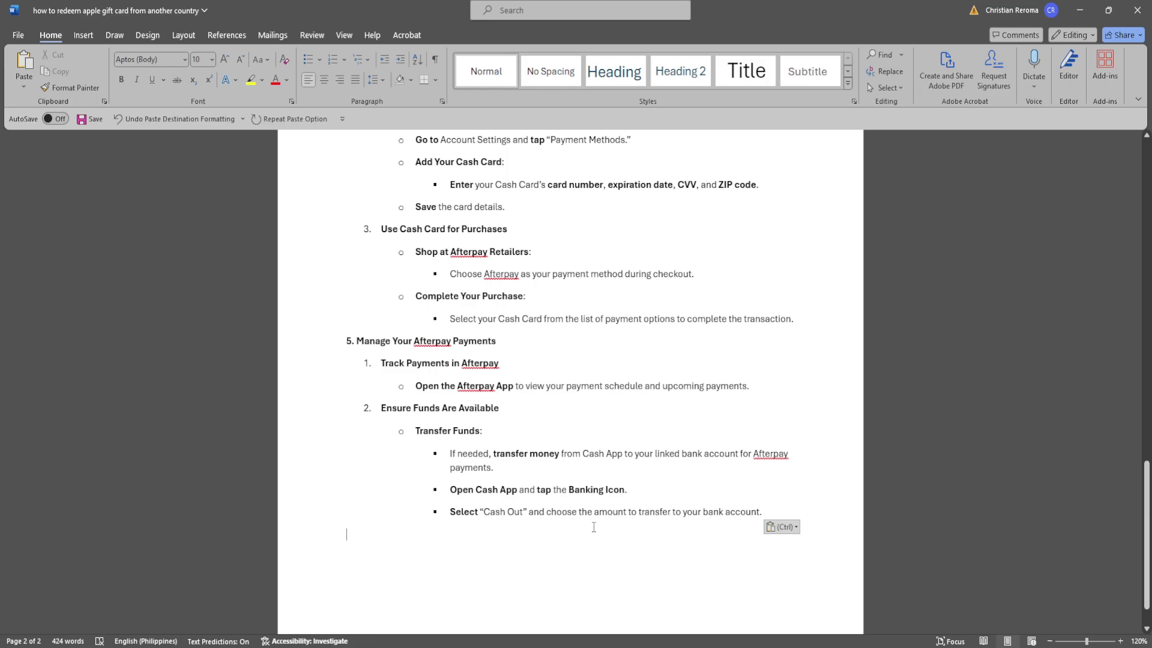
scroll(667, 534, up, 1)
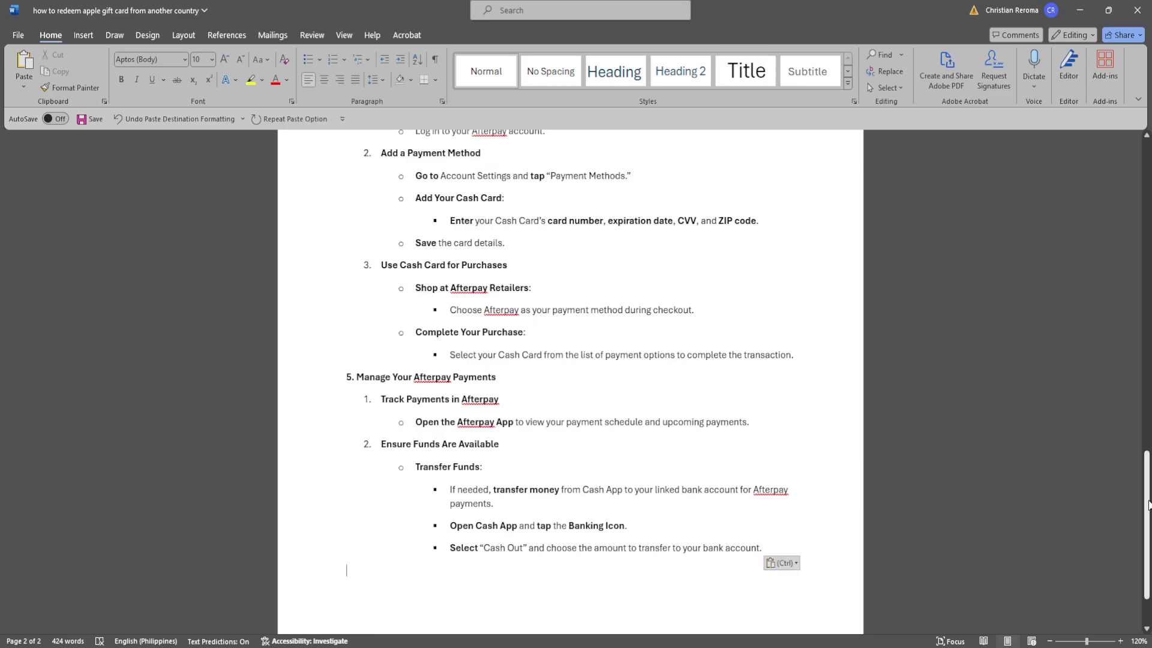
drag(1146, 509, 1149, 199)
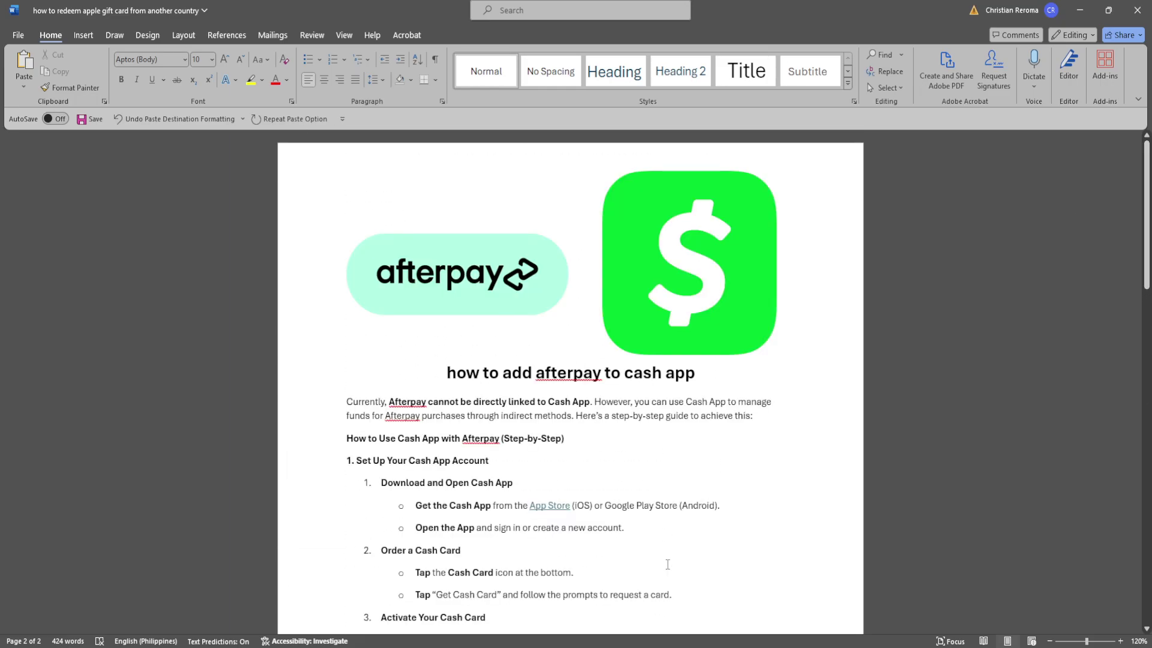